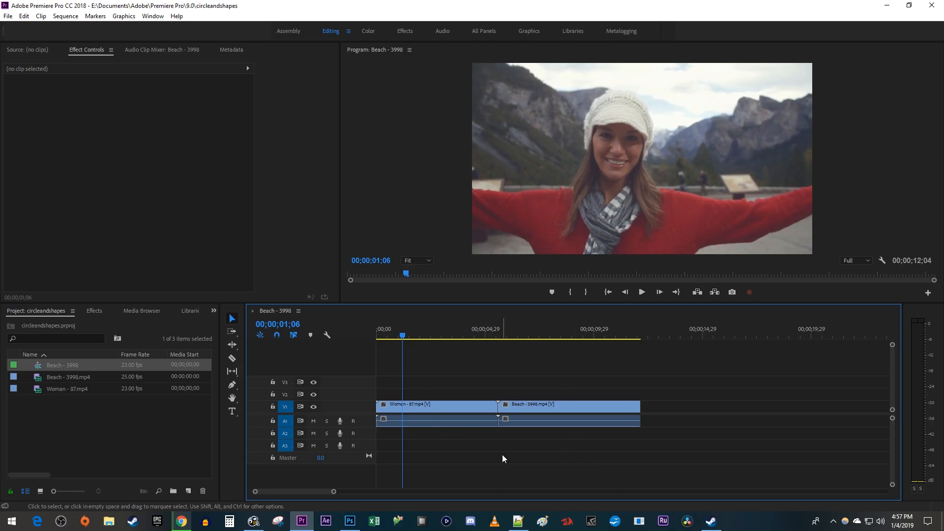
Step: Try the current default Cross Dissolve at the woman–beach cut, play it back, then undo it
{"action": "left_click_drag", "start_coordinate": [477, 336], "coordinate": [501, 338]}
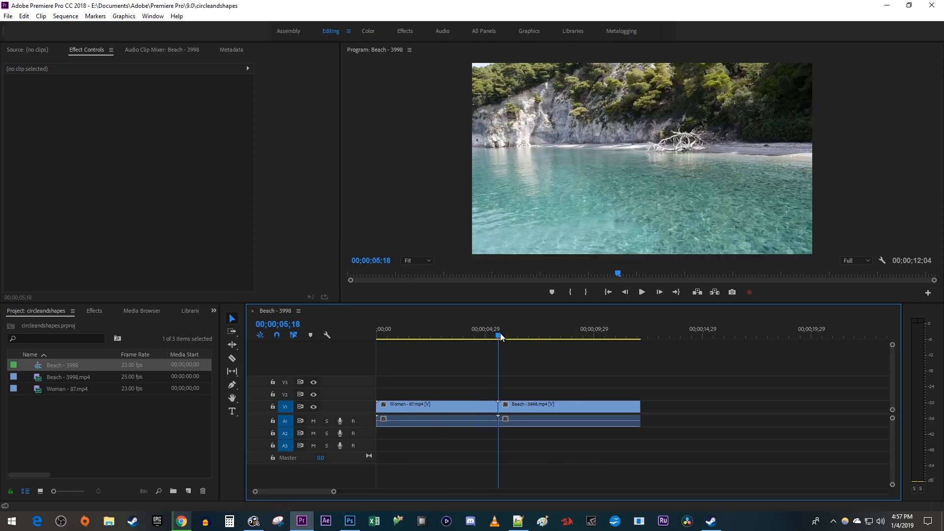
{"action": "key", "text": "ctrl+d"}
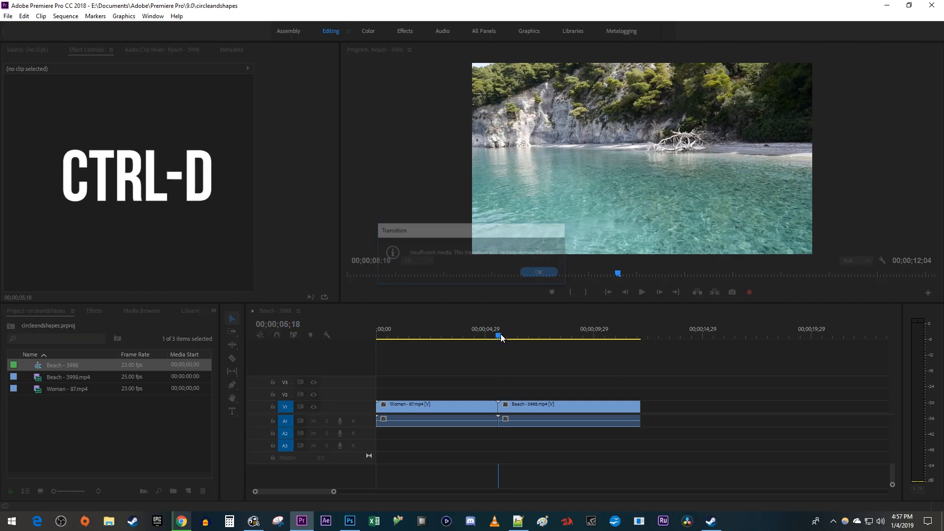
{"action": "left_click", "coordinate": [542, 274]}
{"action": "left_click", "coordinate": [475, 336]}
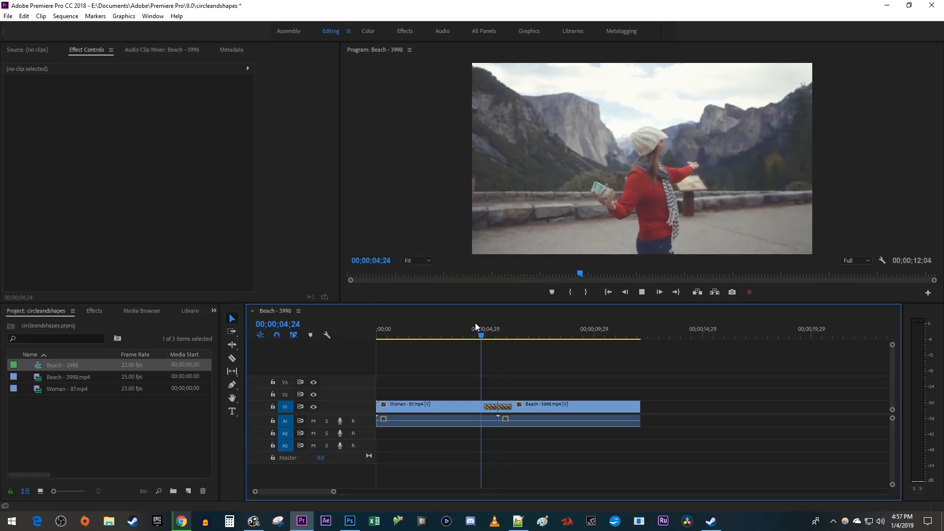
{"action": "key", "text": "space"}
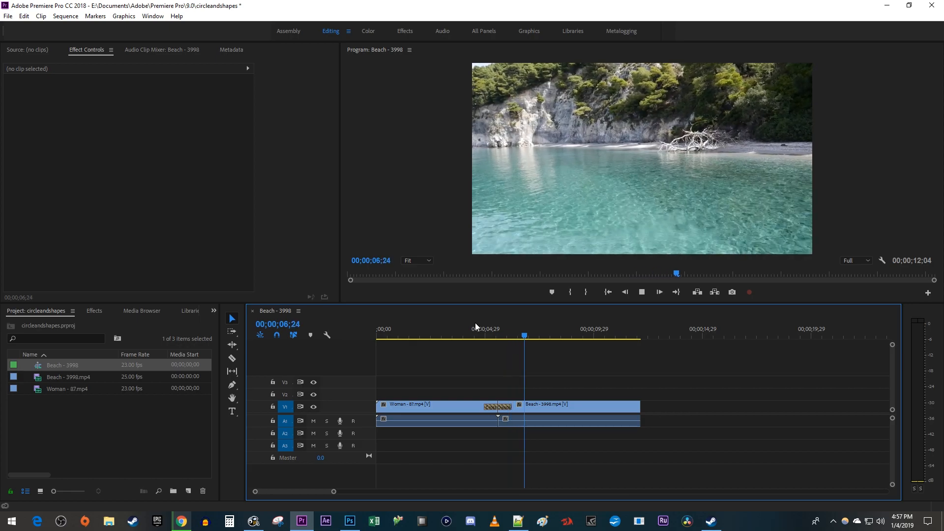
{"action": "key", "text": "space"}
{"action": "key", "text": "ctrl+z"}
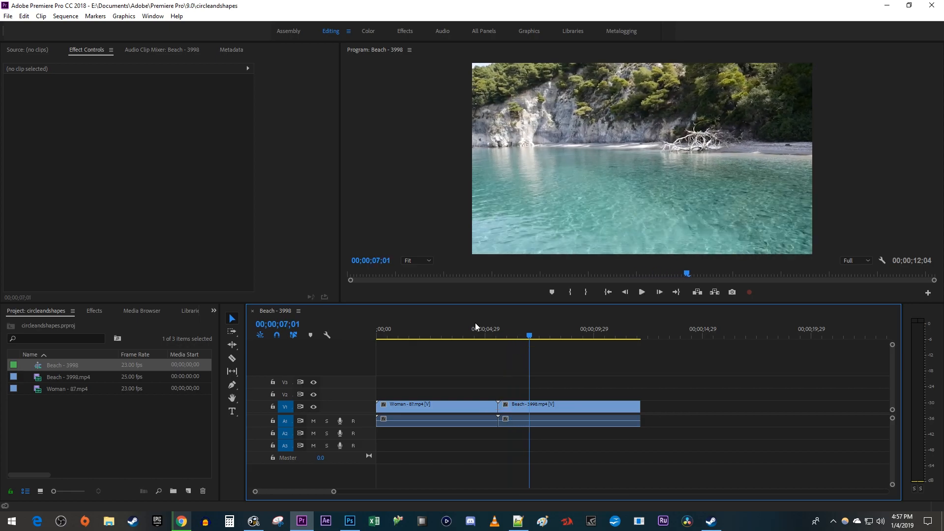
Step: Make Push, under Video Transitions > Slide in the Effects panel, the default transition
{"action": "left_click", "coordinate": [100, 311]}
{"action": "left_click", "coordinate": [8, 387]}
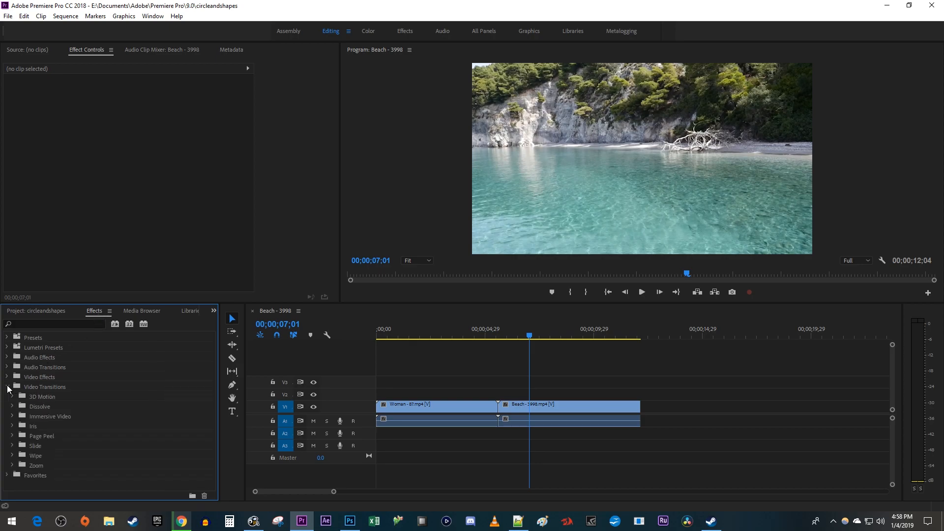
{"action": "left_click", "coordinate": [13, 446]}
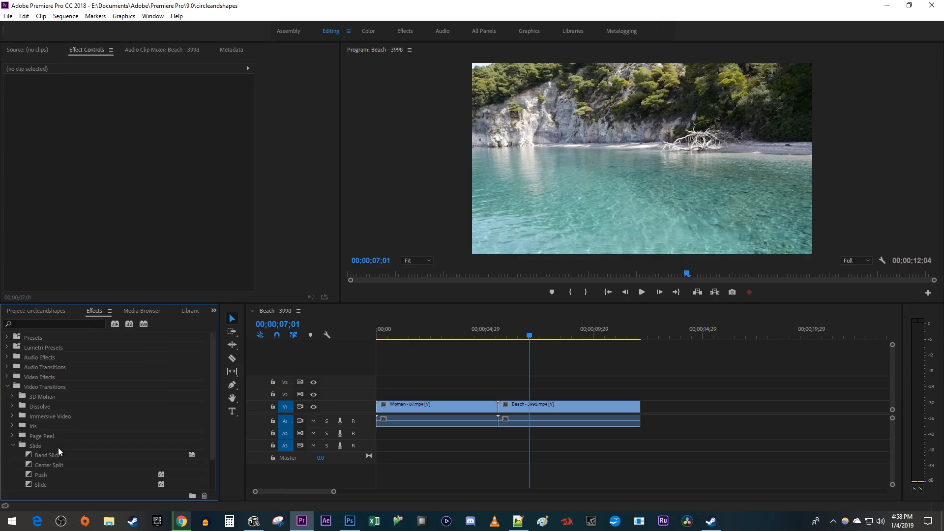
{"action": "scroll", "coordinate": [58, 448], "scroll_direction": "down", "scroll_amount": 1}
{"action": "right_click", "coordinate": [42, 443]}
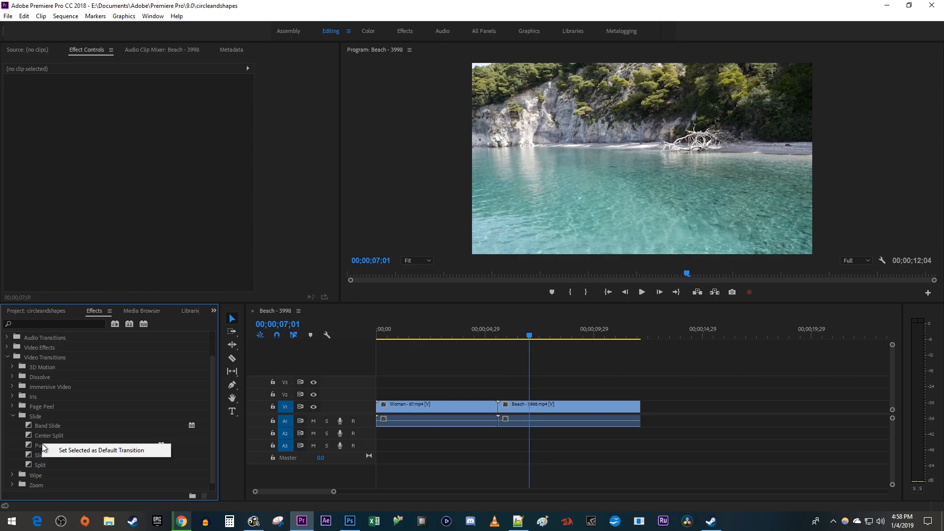
{"action": "left_click", "coordinate": [67, 451]}
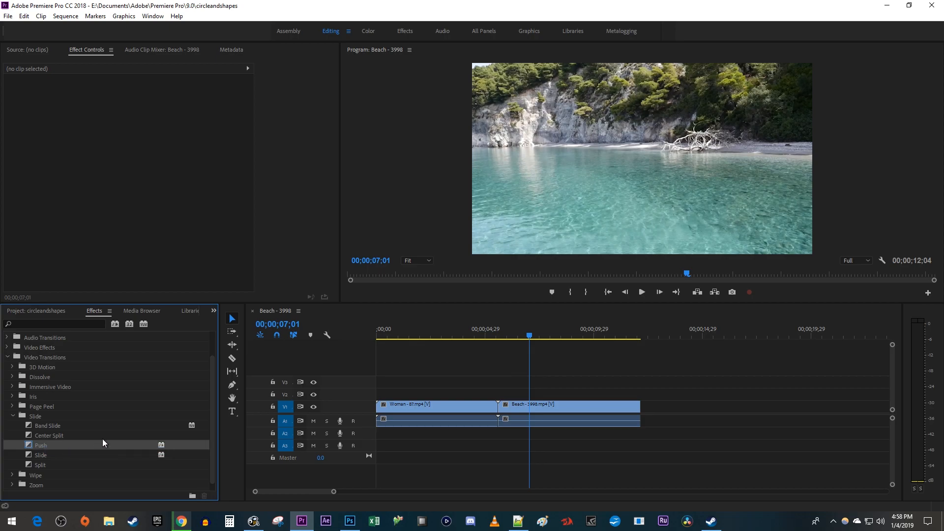
Step: Apply the default Push transition at the woman–beach cut, accept the insufficient media warning, and play it back
{"action": "left_click", "coordinate": [500, 328]}
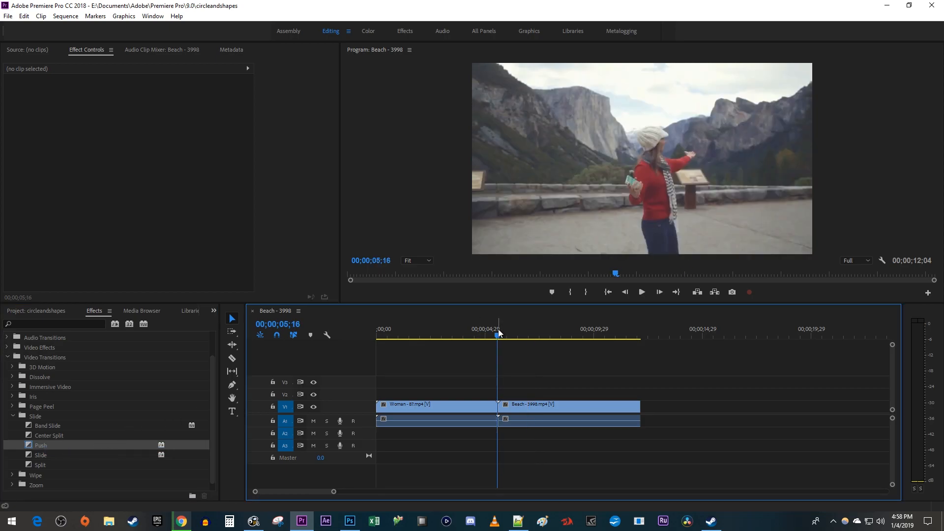
{"action": "key", "text": "ctrl+d"}
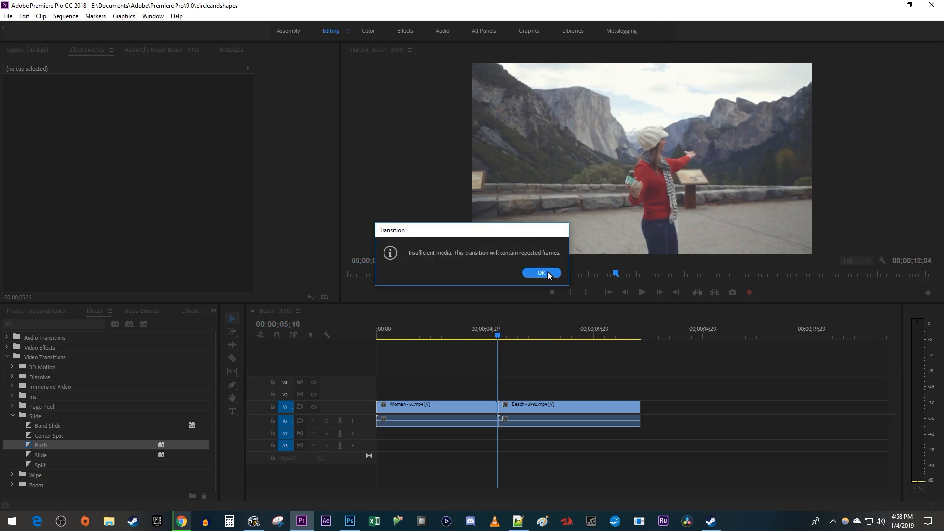
{"action": "left_click", "coordinate": [548, 272]}
{"action": "left_click", "coordinate": [481, 328]}
{"action": "key", "text": "space"}
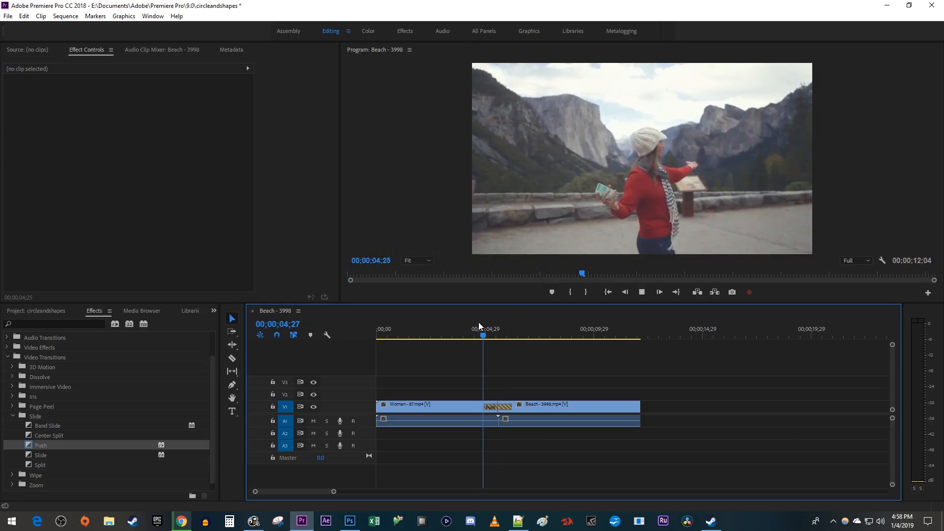
{"action": "key", "text": "space"}
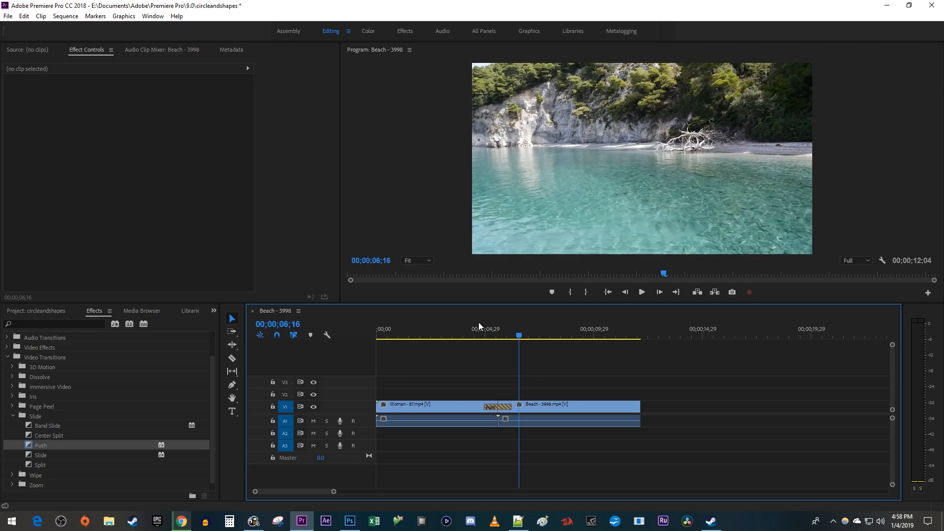
Step: Set the Video Transition Default Duration to 15 frames in the Timeline preferences
{"action": "left_click", "coordinate": [24, 16]}
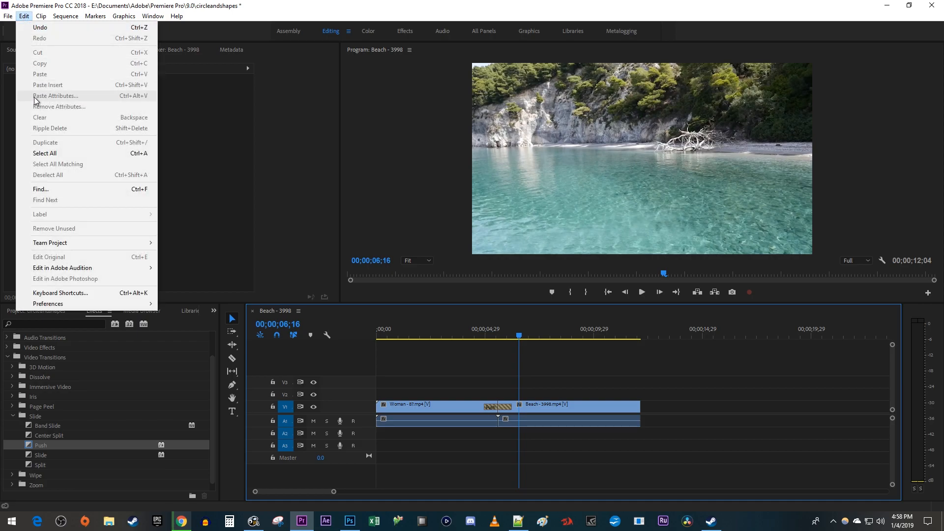
{"action": "mouse_move", "coordinate": [81, 304]}
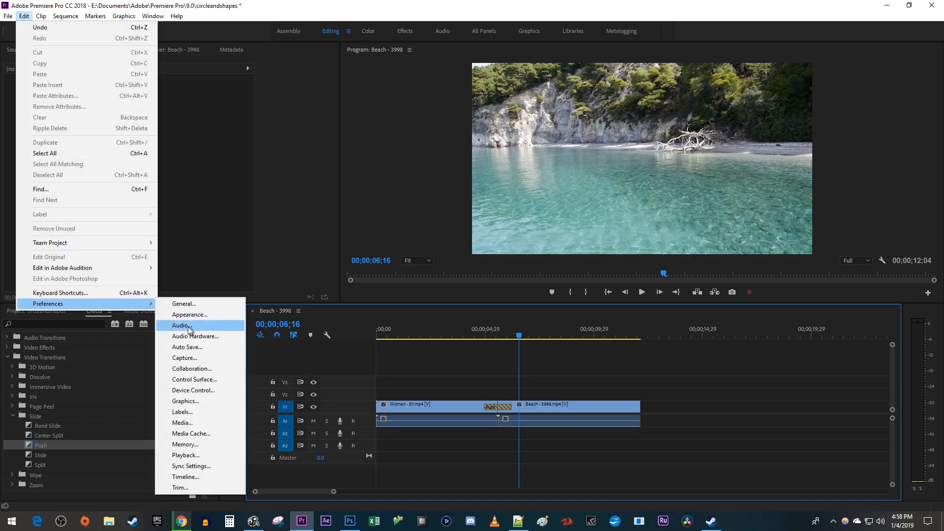
{"action": "left_click", "coordinate": [197, 479]}
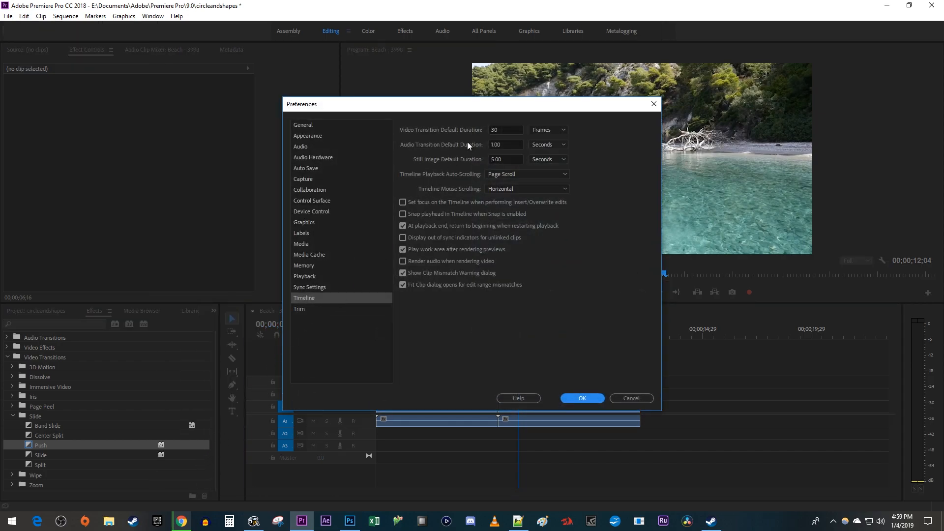
{"action": "left_click", "coordinate": [501, 130]}
{"action": "type", "text": "15"}
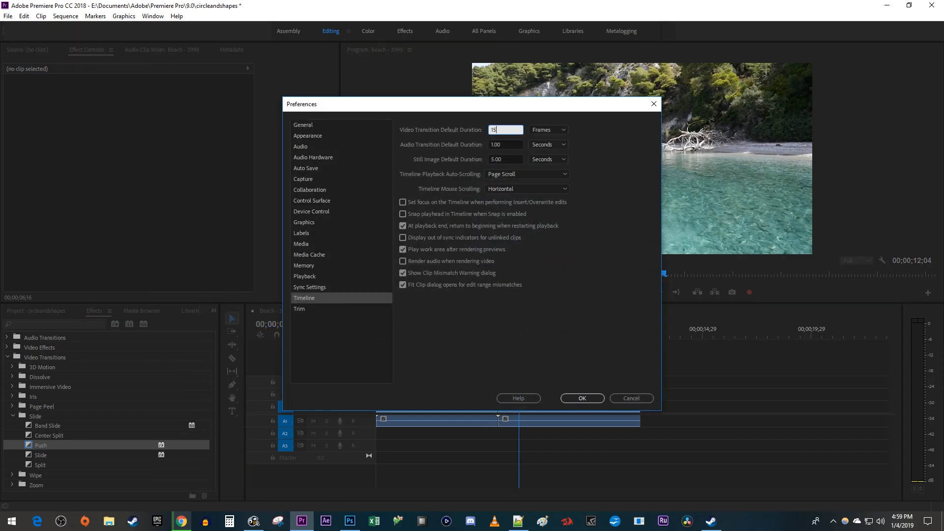
{"action": "left_click", "coordinate": [582, 399]}
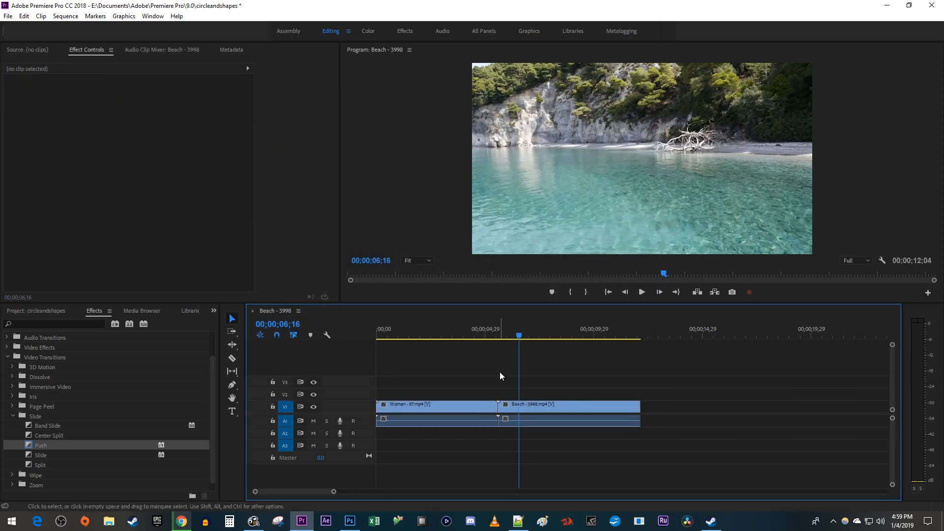
Step: Reapply the shorter 15-frame Push transition at the cut and play it back
{"action": "left_click", "coordinate": [500, 338]}
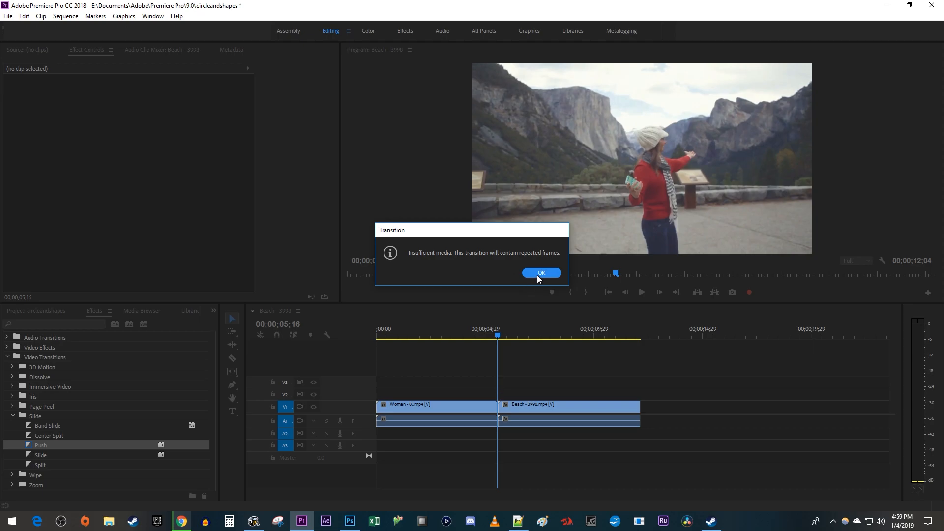
{"action": "left_click", "coordinate": [540, 275]}
{"action": "left_click", "coordinate": [491, 330]}
{"action": "key", "text": "space"}
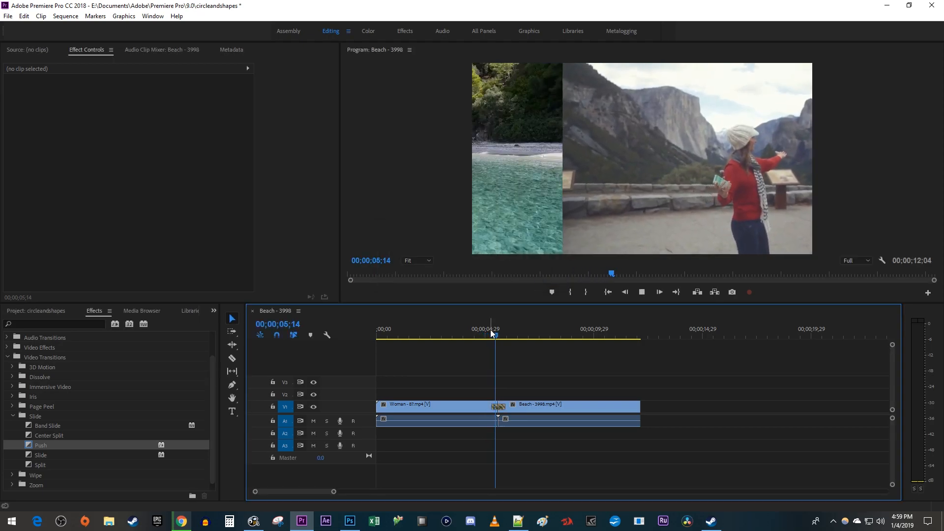
{"action": "key", "text": "space"}
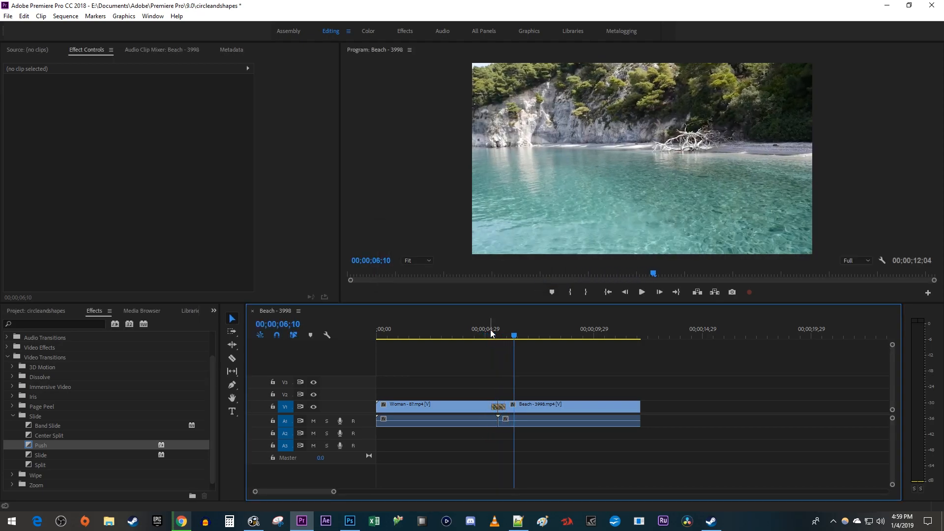